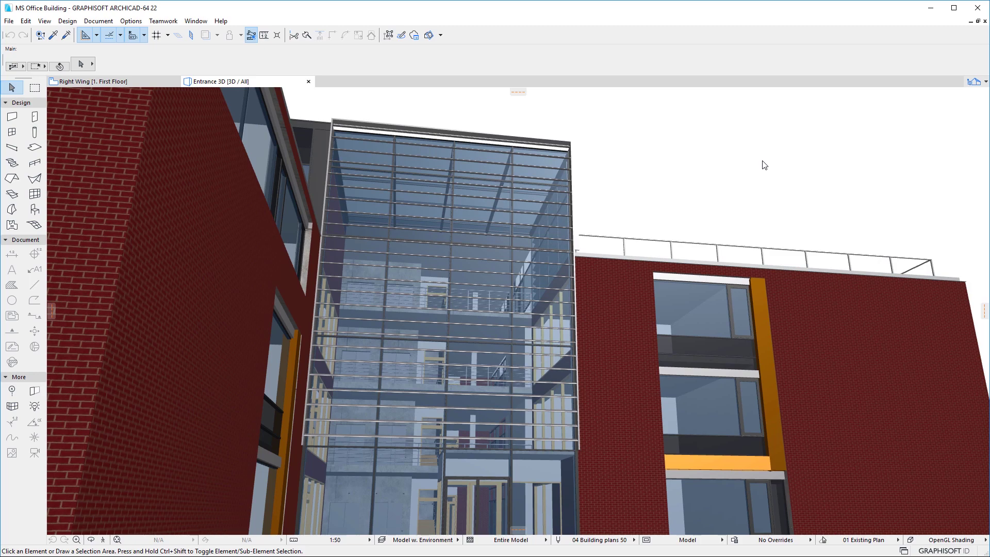
Step: Switch from the Entrance 3D view to the Right Wing first-floor plan
{"action": "left_click", "coordinate": [147, 83]}
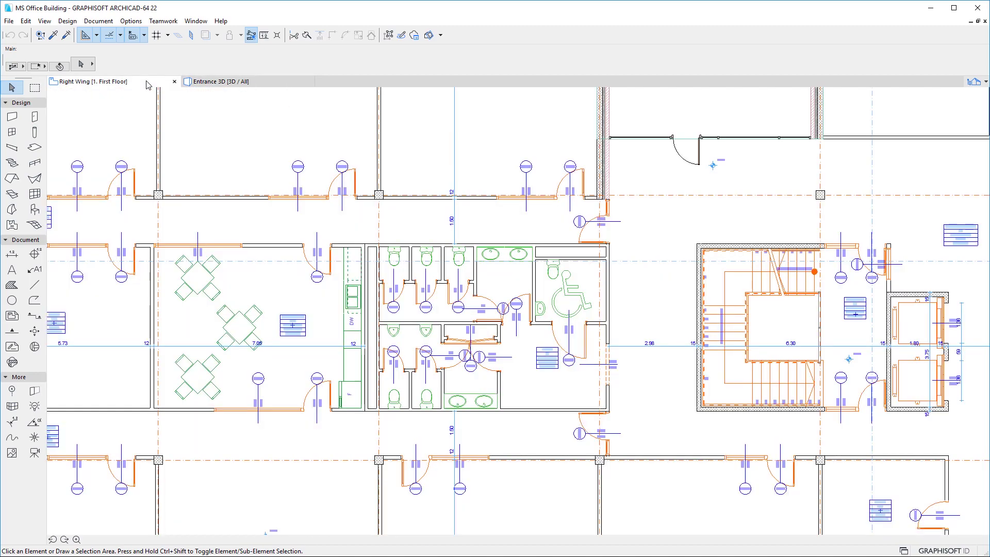
Step: Open the Property Manager from Options and select the Acquisition Date property
{"action": "left_click", "coordinate": [132, 21]}
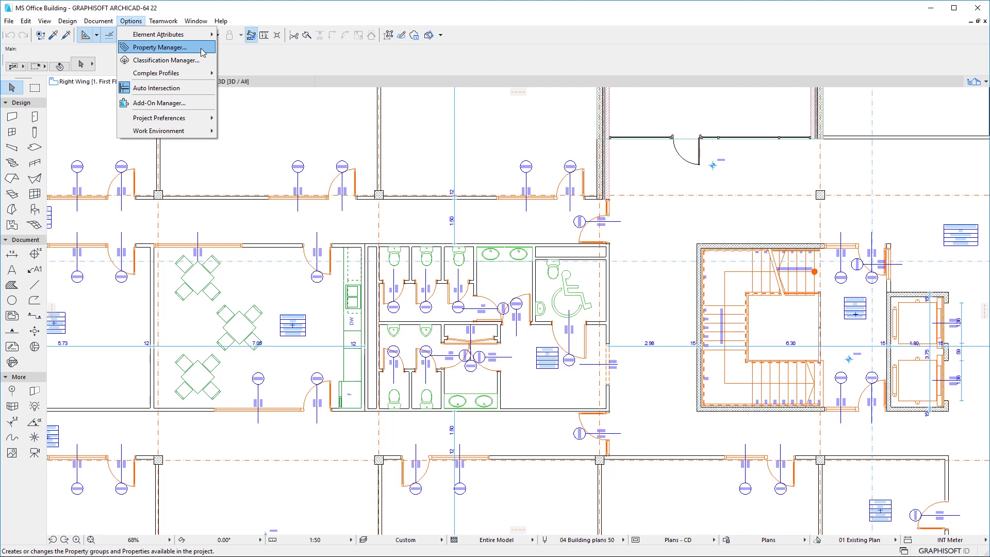
{"action": "left_click", "coordinate": [159, 48]}
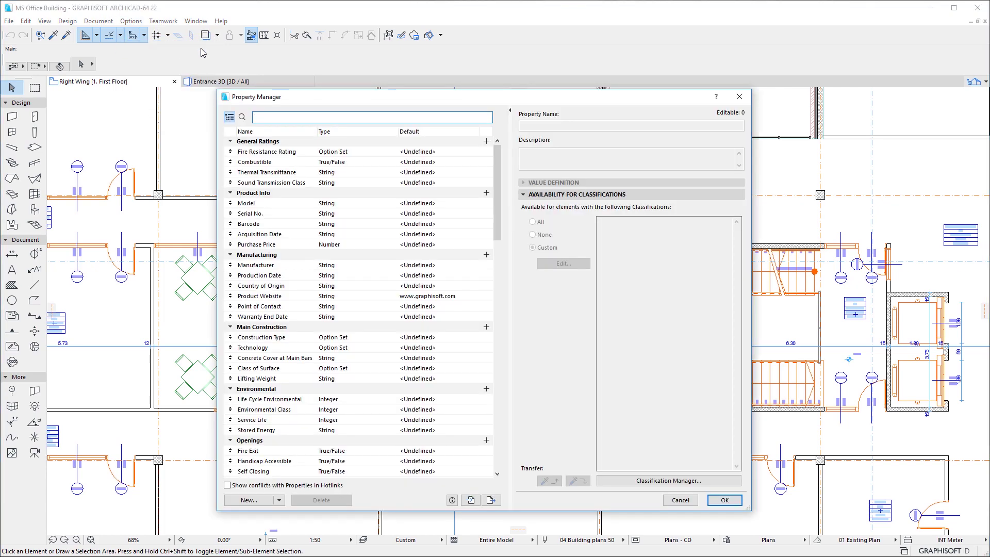
{"action": "left_click", "coordinate": [275, 235]}
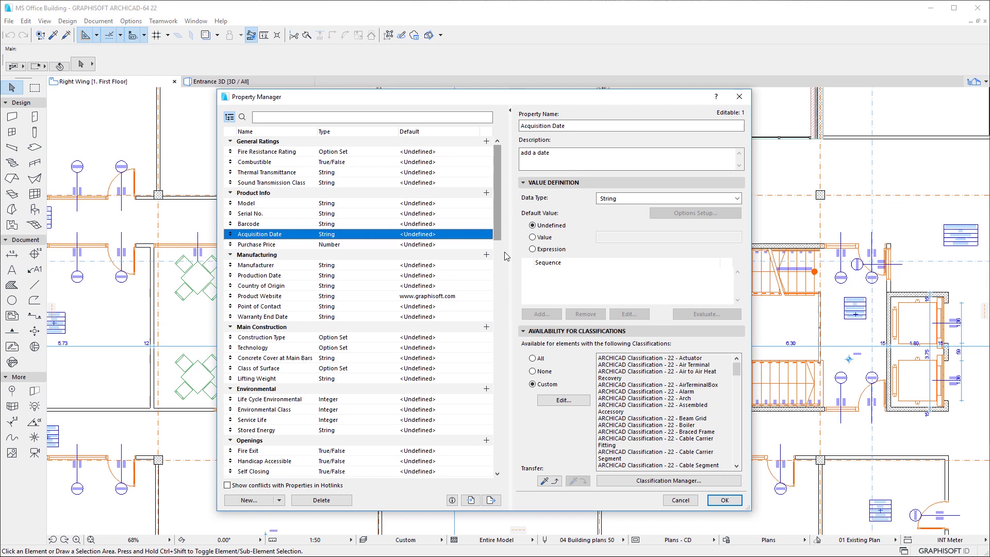
Step: Review the Acquisition Date data type choices, leaving it as String
{"action": "left_click", "coordinate": [737, 199]}
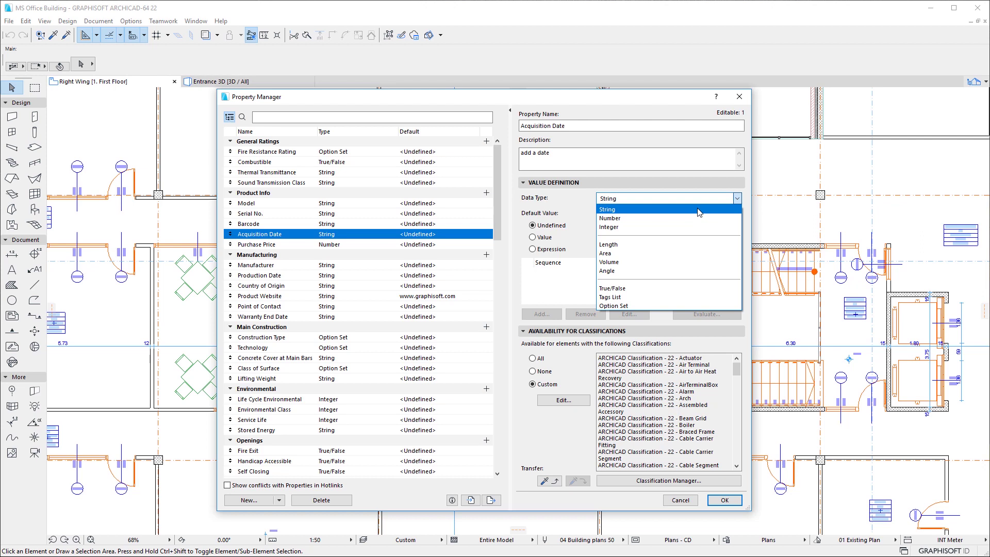
{"action": "left_click", "coordinate": [746, 201]}
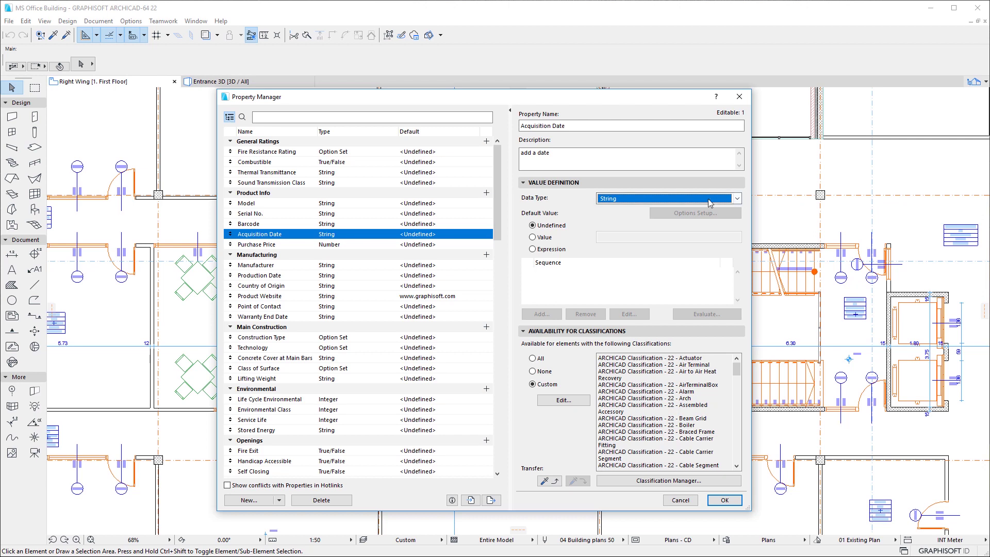
{"action": "left_click_drag", "start_coordinate": [499, 152], "coordinate": [505, 402]}
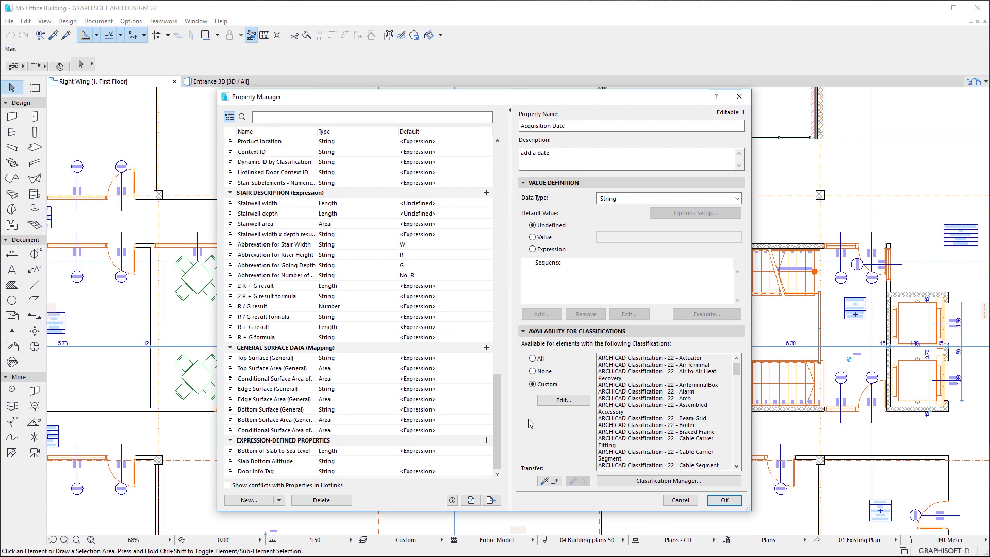
Step: Select the Slab Bottom Altitude property and set its default value to Expression
{"action": "left_click", "coordinate": [293, 451]}
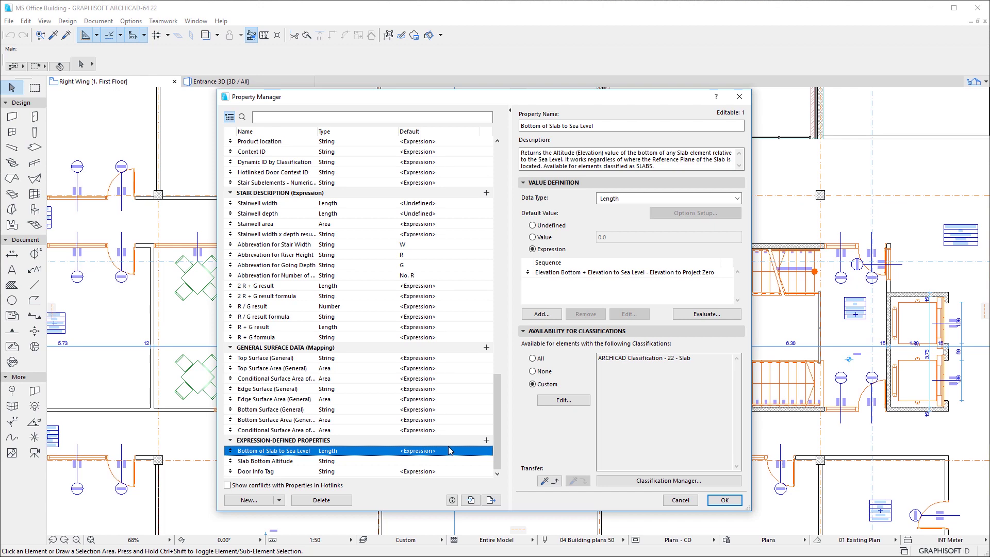
{"action": "left_click", "coordinate": [308, 463]}
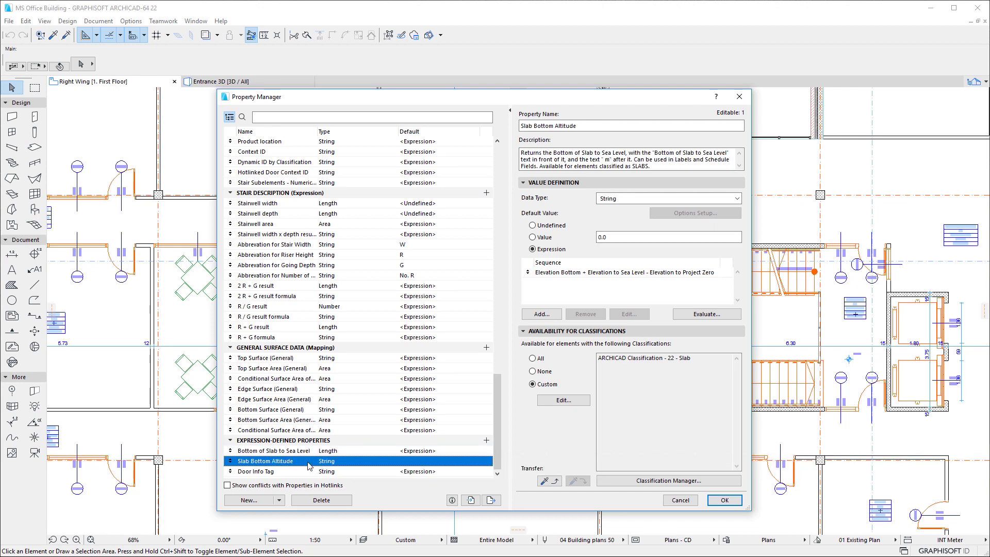
{"action": "left_click", "coordinate": [559, 254]}
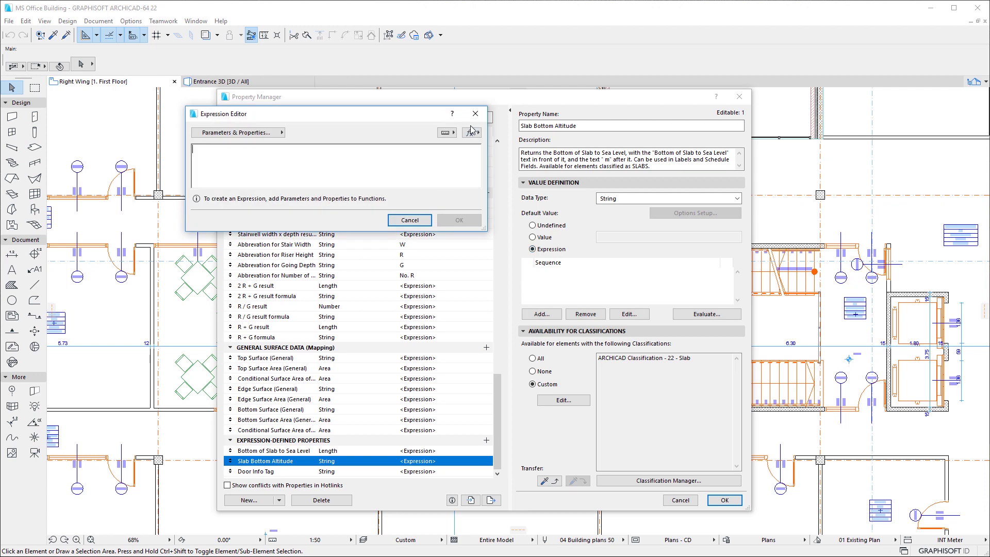
Step: Insert the CONCAT function and select its optional trailing arguments
{"action": "left_click", "coordinate": [470, 135]}
{"action": "type", "text": "con"}
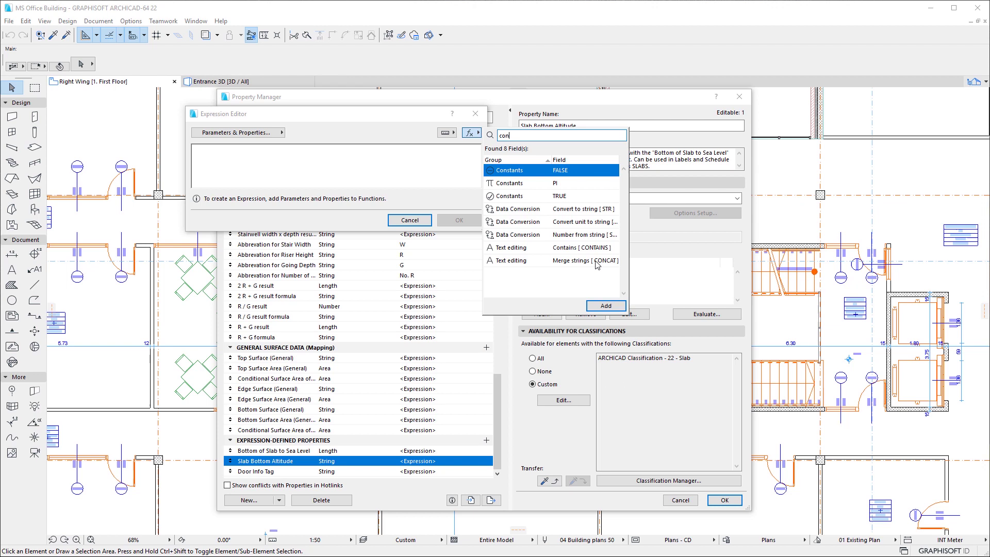
{"action": "double_click", "coordinate": [600, 261]}
{"action": "left_click", "coordinate": [317, 167]}
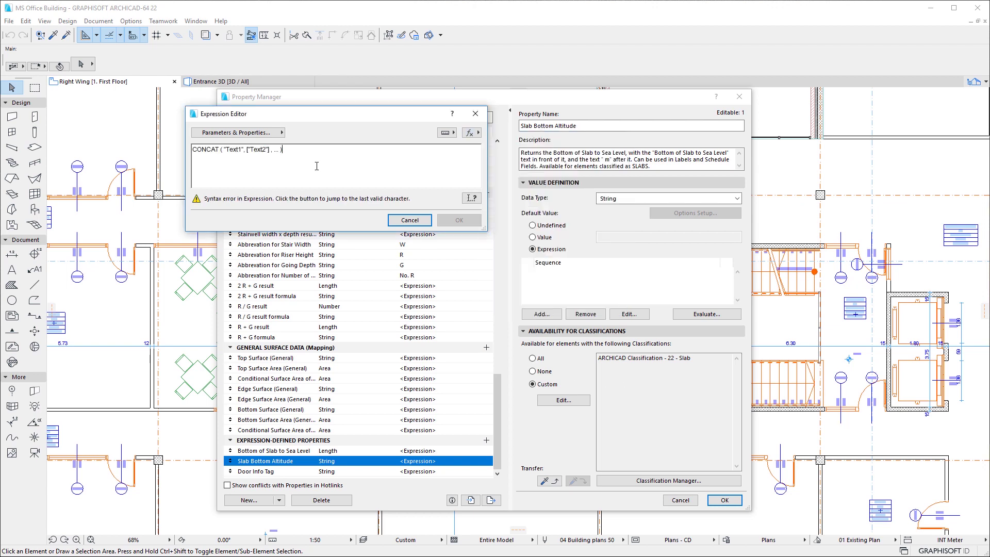
{"action": "key", "text": "shift+Left"}
{"action": "key", "text": "shift+Left"}
{"action": "key", "text": "shift+Left"}
{"action": "key", "text": "shift+Left"}
{"action": "key", "text": "shift+Left"}
{"action": "key", "text": "shift+Left"}
{"action": "key", "text": "shift+Left"}
{"action": "key", "text": "shift+Left"}
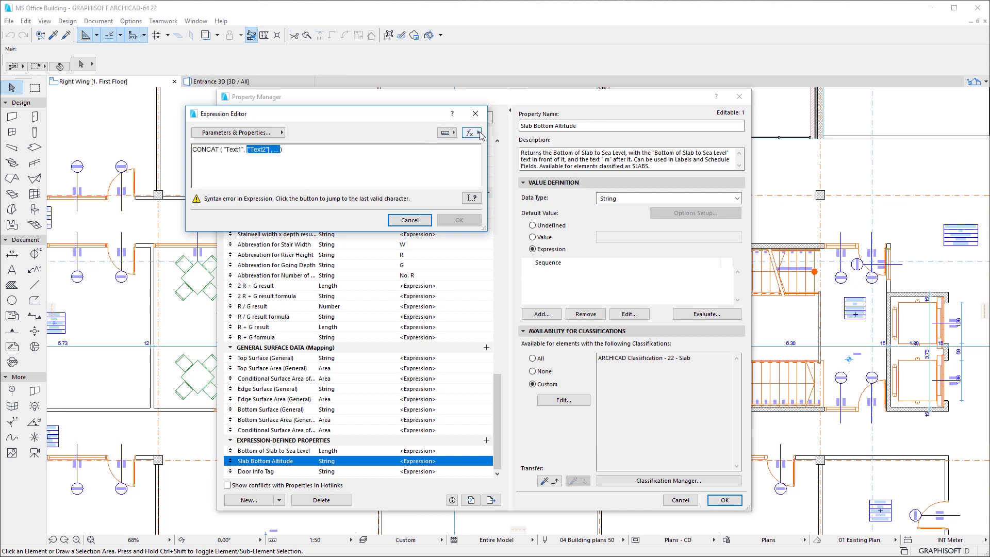
Step: Replace the optional arguments with STRCALCUNIT and select its Value placeholder
{"action": "left_click", "coordinate": [471, 133]}
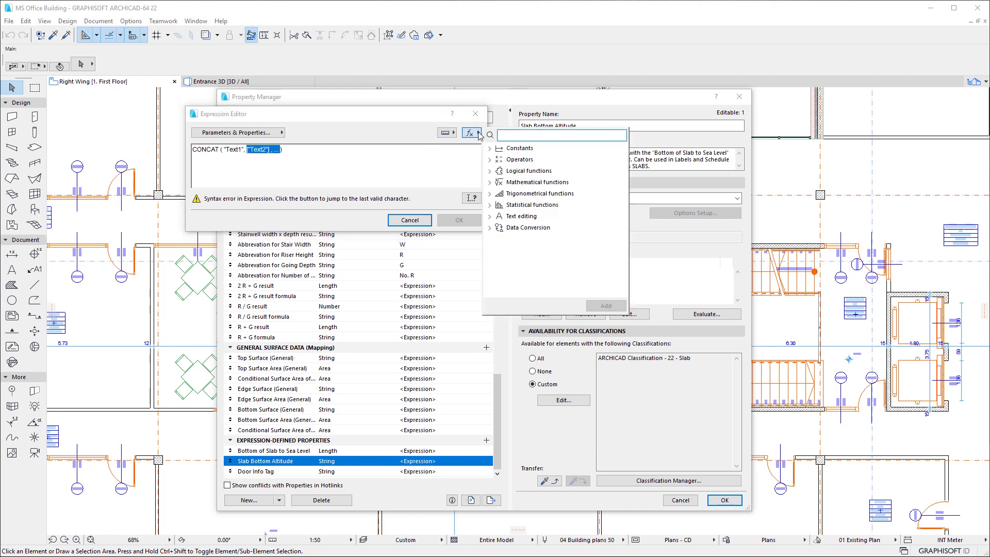
{"action": "type", "text": "strca"}
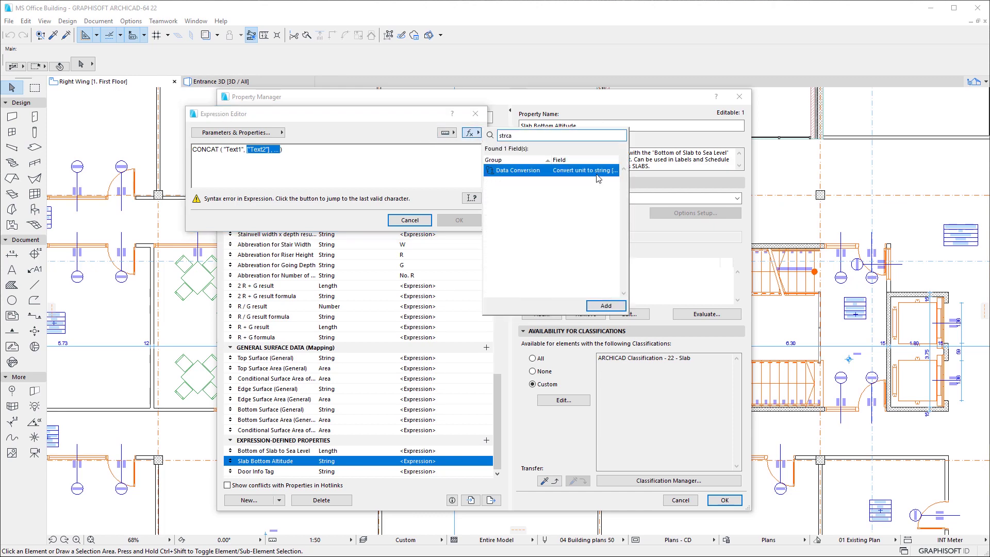
{"action": "double_click", "coordinate": [596, 171]}
{"action": "left_click", "coordinate": [323, 170]}
{"action": "left_click", "coordinate": [300, 149]}
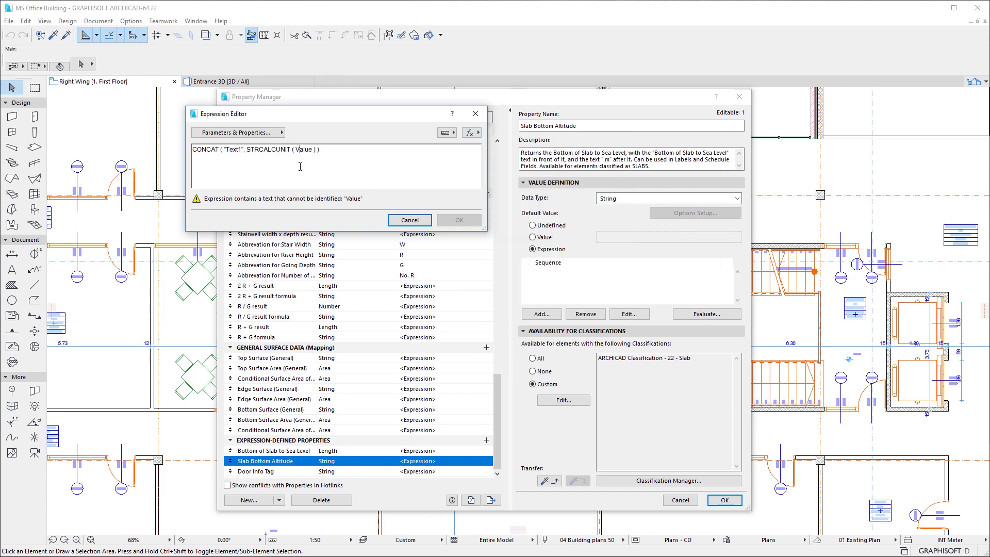
{"action": "double_click", "coordinate": [303, 149]}
Step: Replace Value with the expression-defined property Bottom of Slab to Sea Level
{"action": "left_click", "coordinate": [263, 134]}
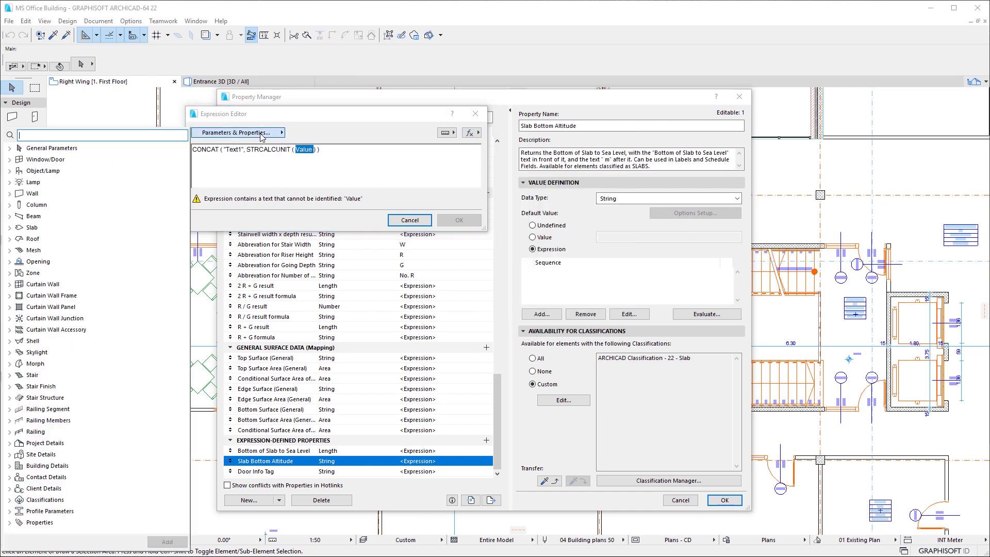
{"action": "left_click", "coordinate": [10, 522]}
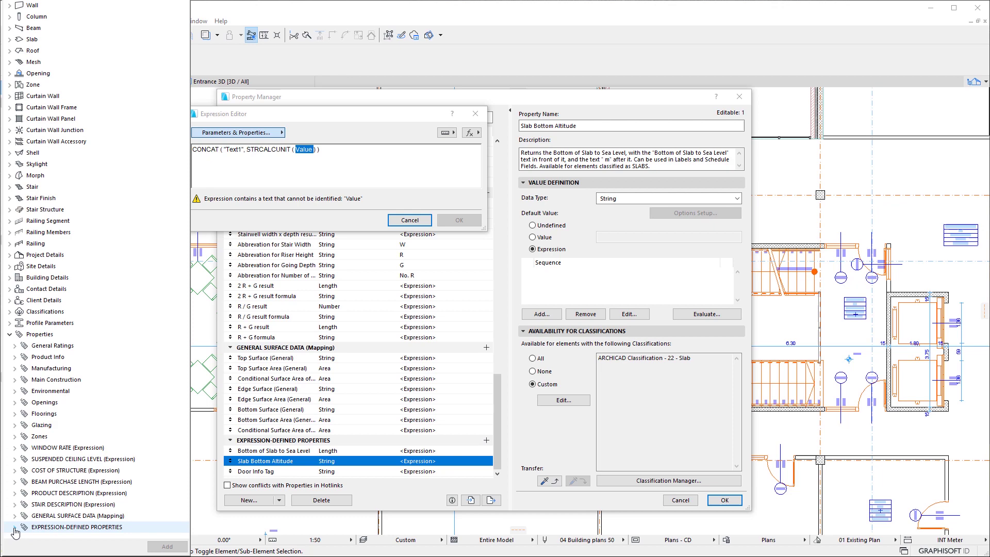
{"action": "scroll", "coordinate": [14, 532], "scroll_direction": "down", "scroll_amount": 1}
{"action": "double_click", "coordinate": [93, 504]}
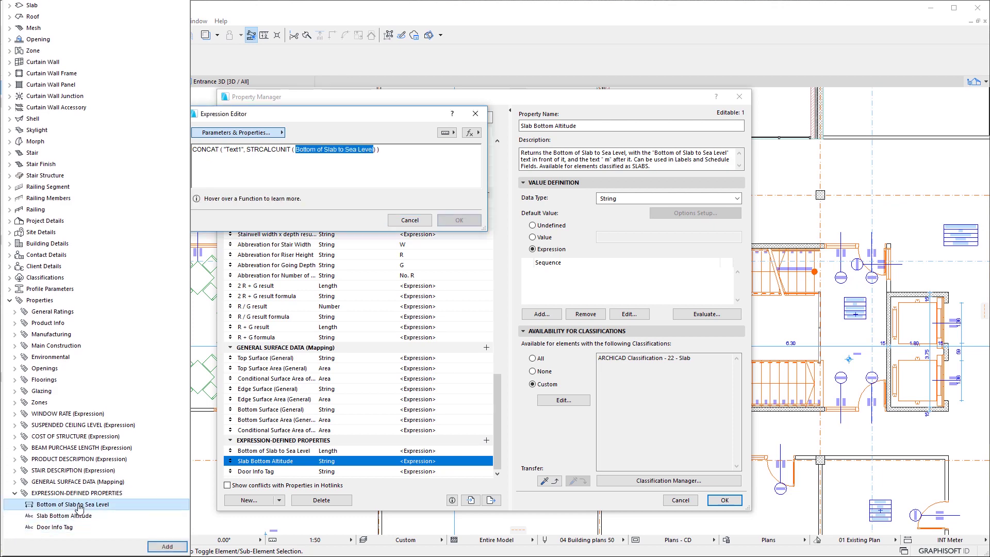
{"action": "left_click", "coordinate": [411, 167]}
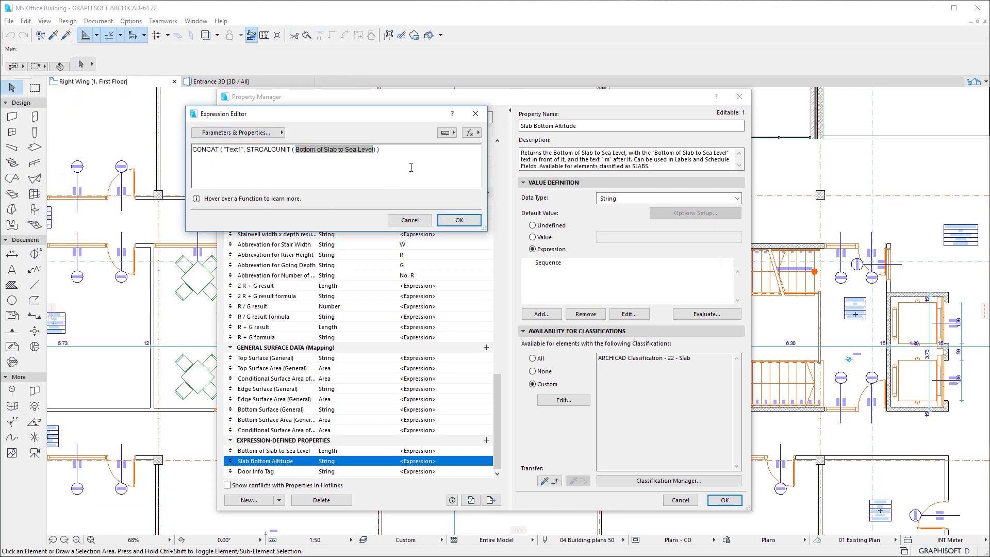
Step: Fill the CONCAT text with 'Bottom of Slab to Sea Level: ' and ' m', then confirm
{"action": "double_click", "coordinate": [234, 149]}
{"action": "type", "text": "Bot"}
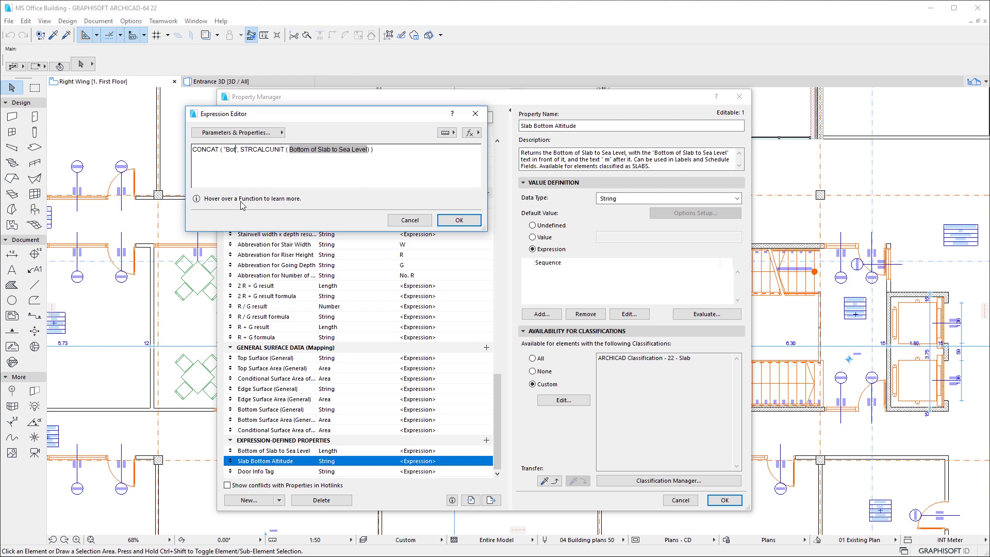
{"action": "type", "text": "tom of Slab to Sea"}
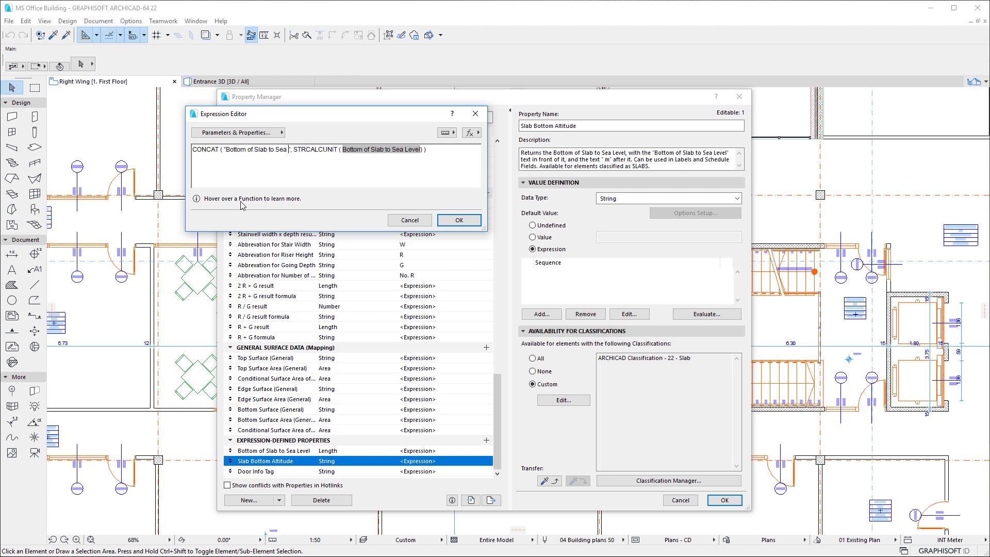
{"action": "type", "text": " Level: "}
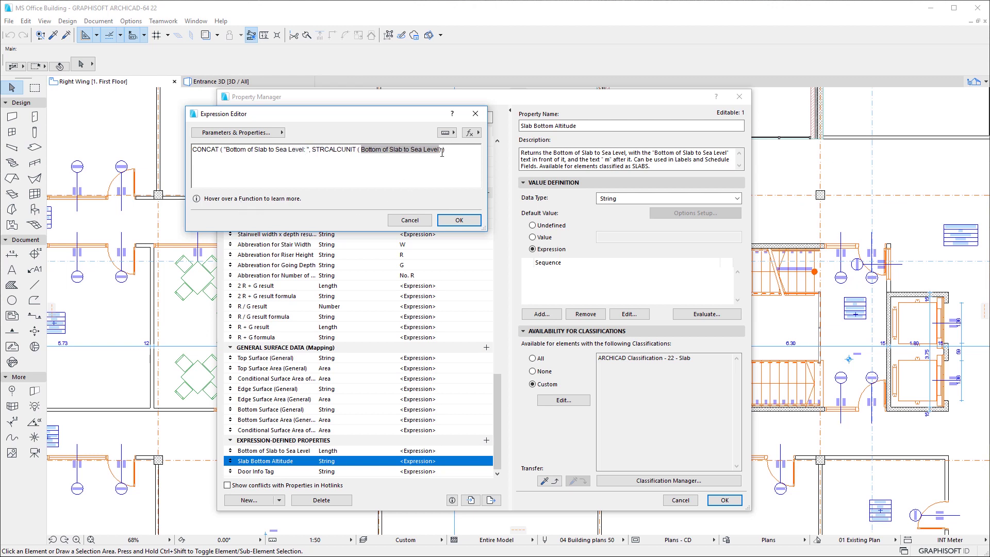
{"action": "type", "text": ", "}
{"action": "type", "text": "\" m "}
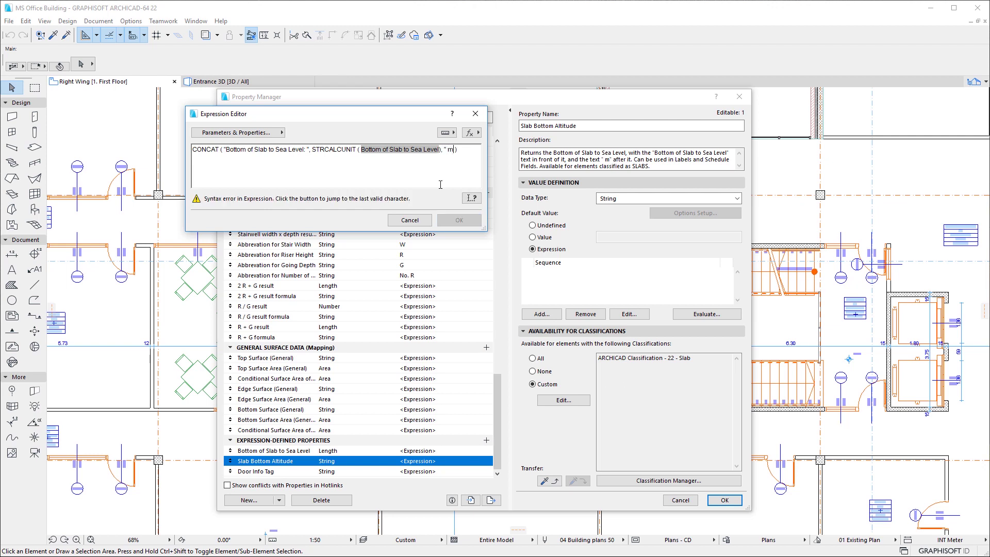
{"action": "type", "text": "\""}
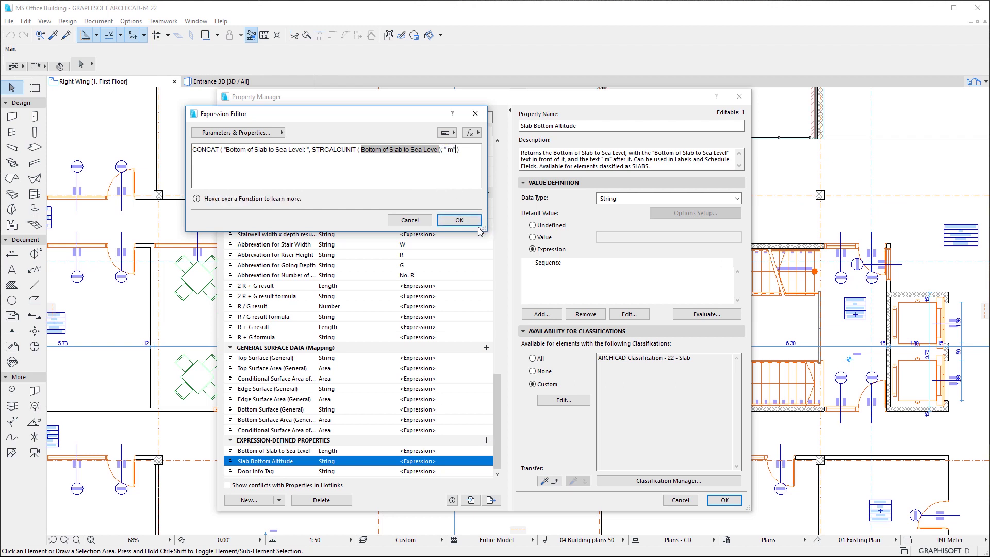
{"action": "left_click", "coordinate": [474, 222]}
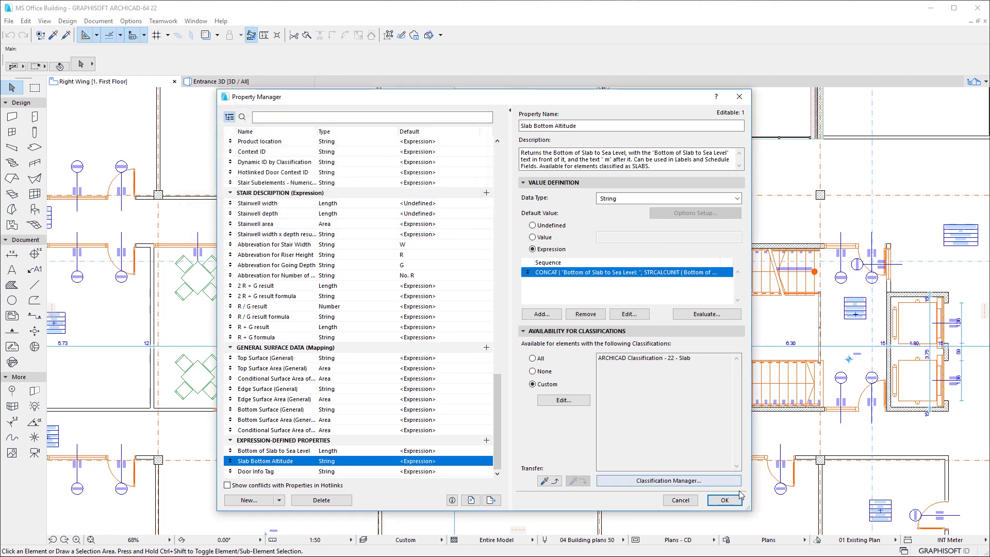
{"action": "left_click", "coordinate": [725, 500]}
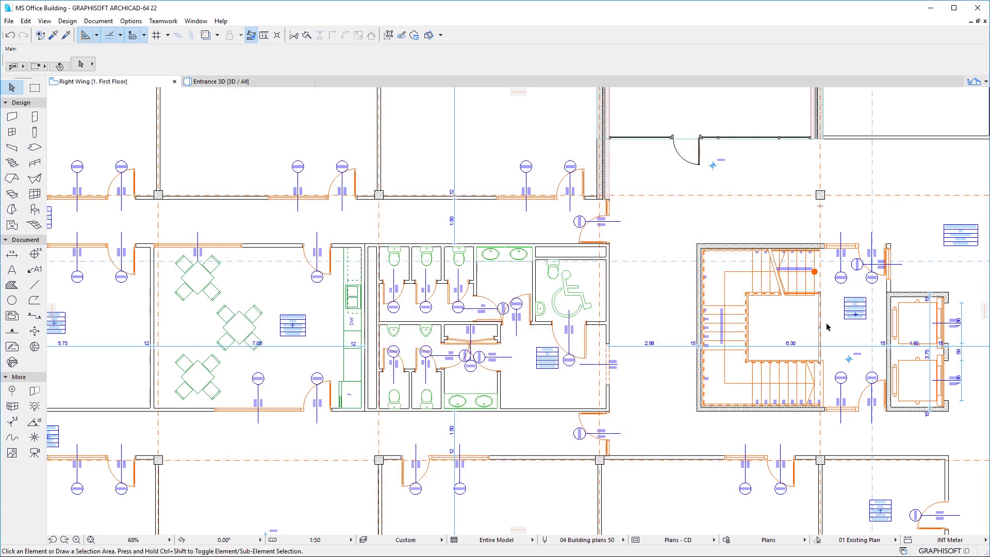
{"action": "scroll", "coordinate": [835, 331], "scroll_direction": "up", "scroll_amount": 5}
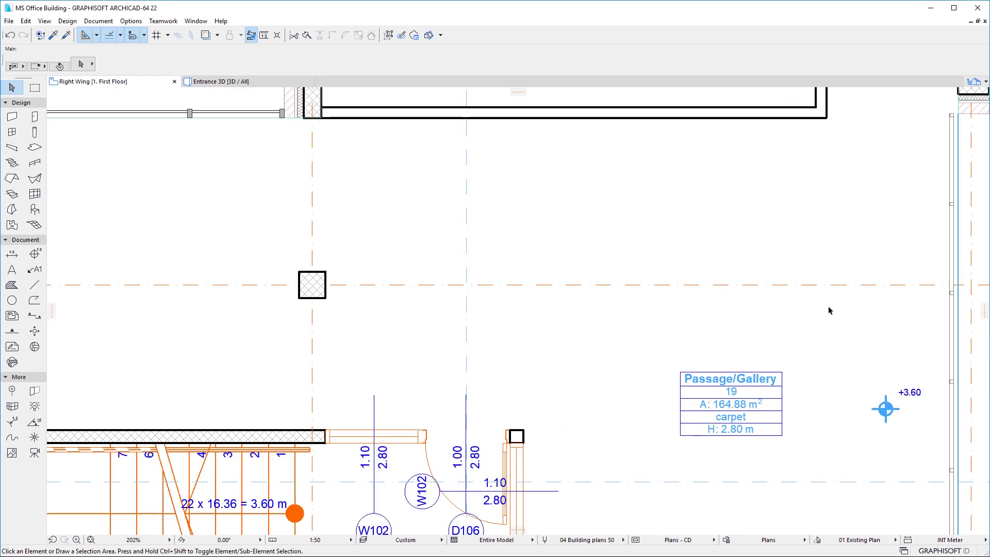
Step: Place a plan label showing the Slab Bottom Altitude autotext
{"action": "left_click", "coordinate": [34, 269]}
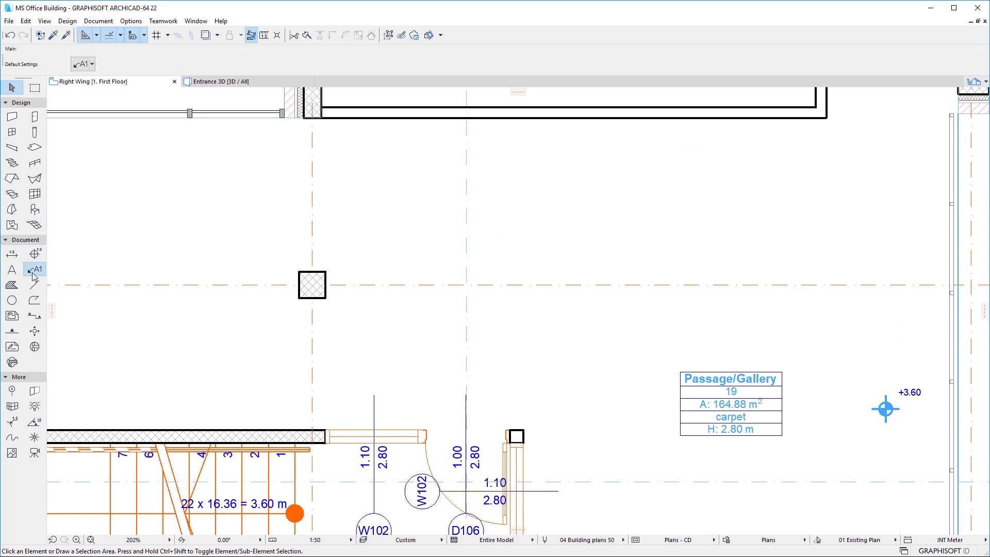
{"action": "left_click", "coordinate": [546, 203]}
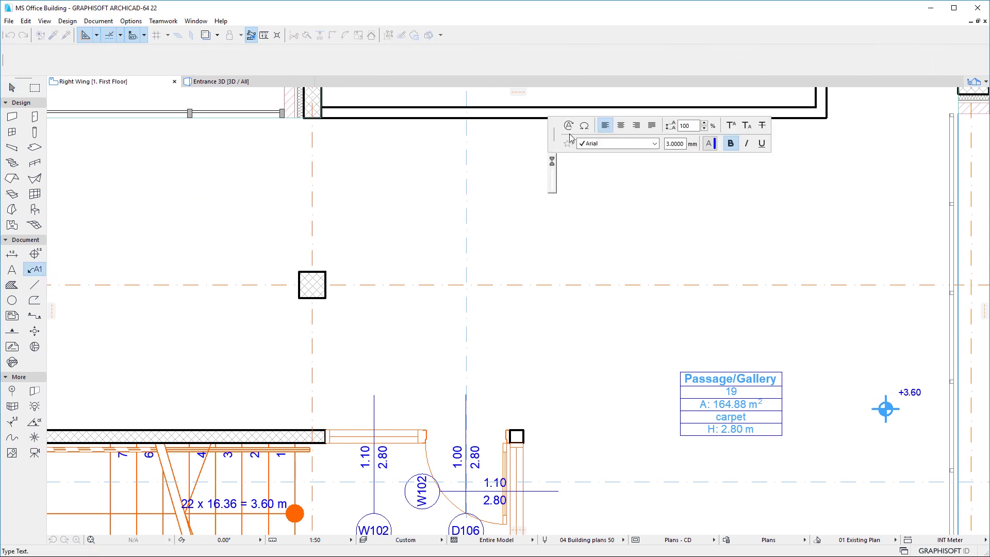
{"action": "left_click", "coordinate": [569, 126]}
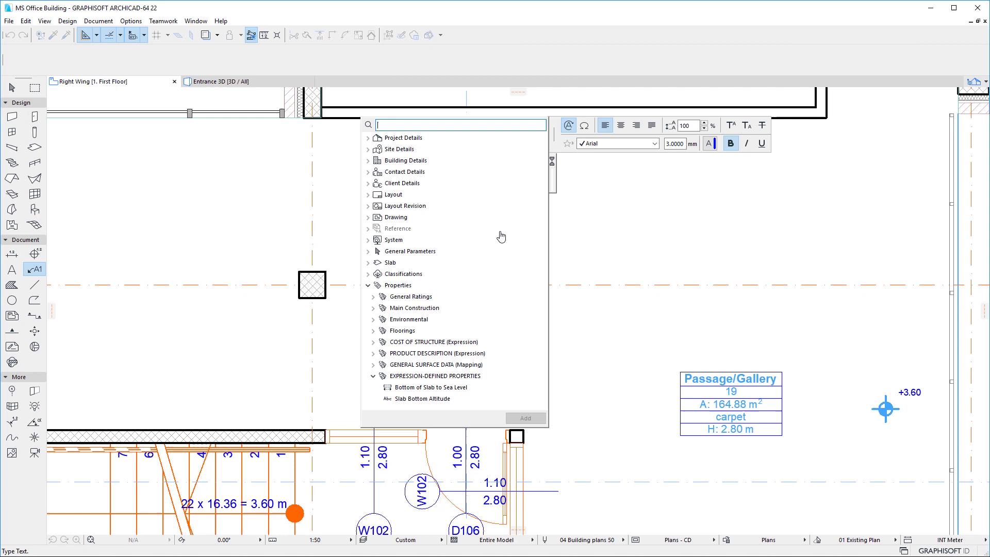
{"action": "double_click", "coordinate": [438, 398]}
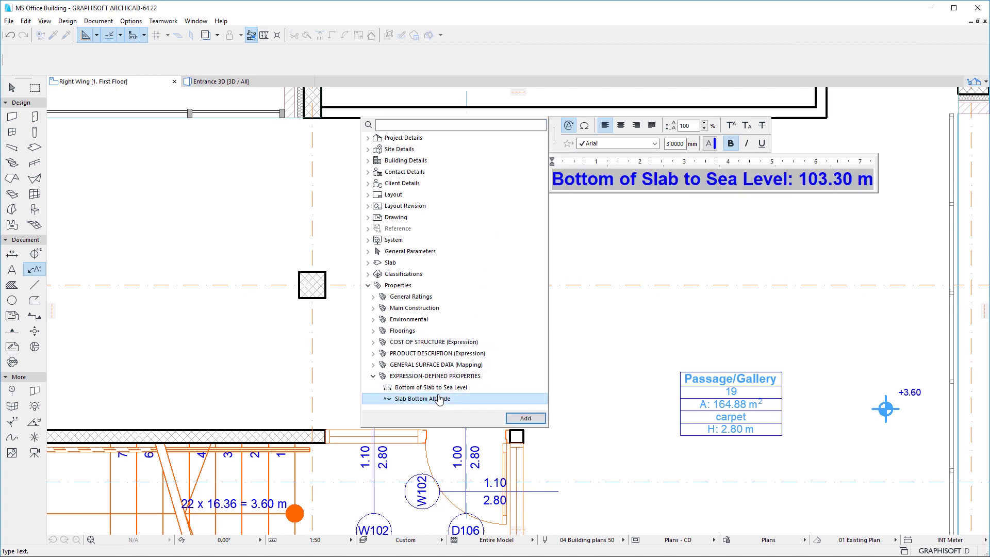
{"action": "left_click", "coordinate": [702, 219]}
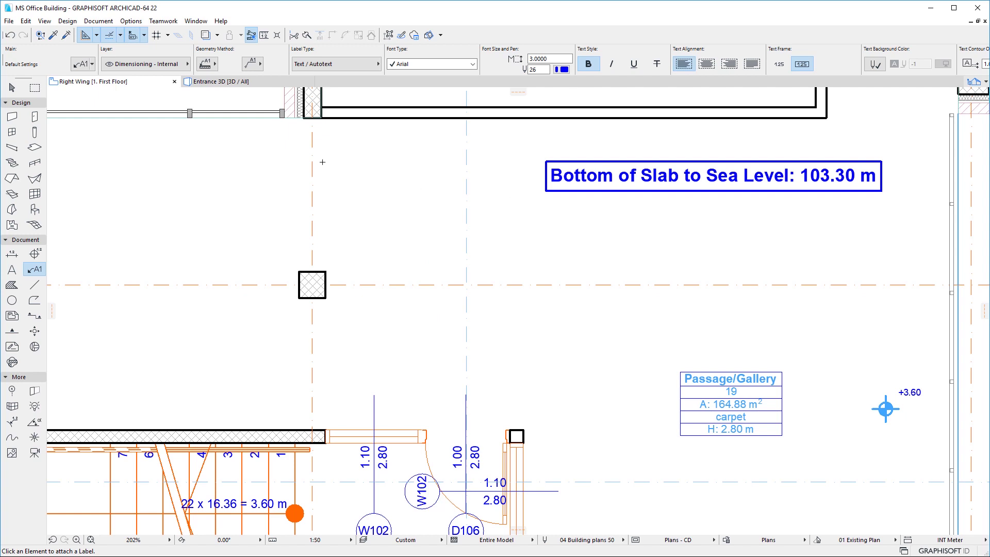
{"action": "left_click", "coordinate": [130, 21]}
Step: Reopen Property Manager, keep Slab Bottom Altitude as String, and edit its CONCAT expression
{"action": "left_click", "coordinate": [156, 51]}
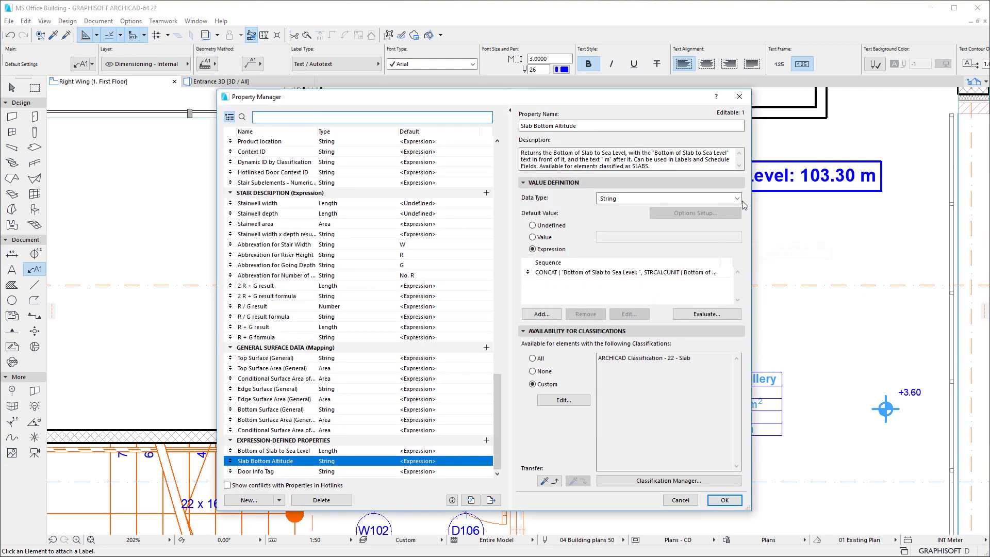
{"action": "left_click", "coordinate": [738, 199]}
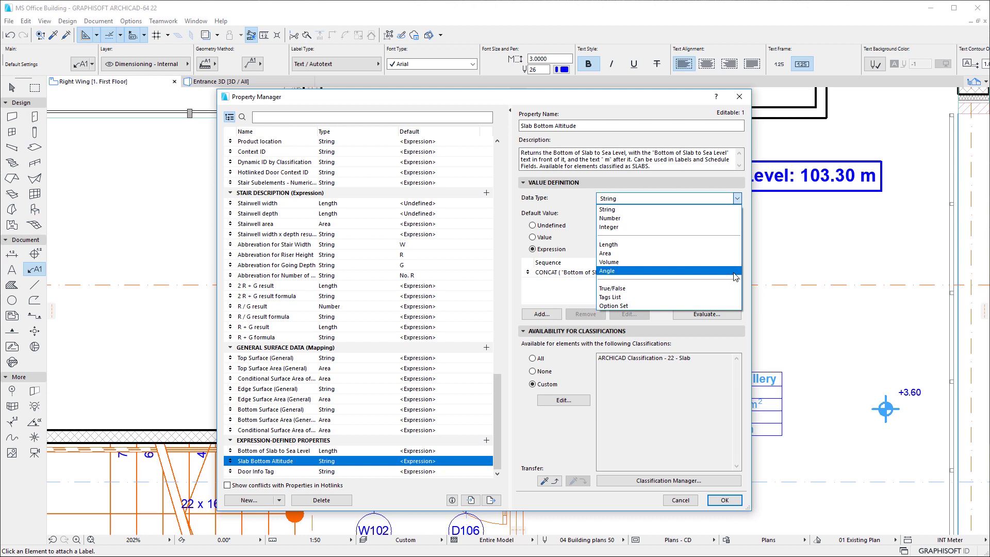
{"action": "left_click", "coordinate": [735, 349]}
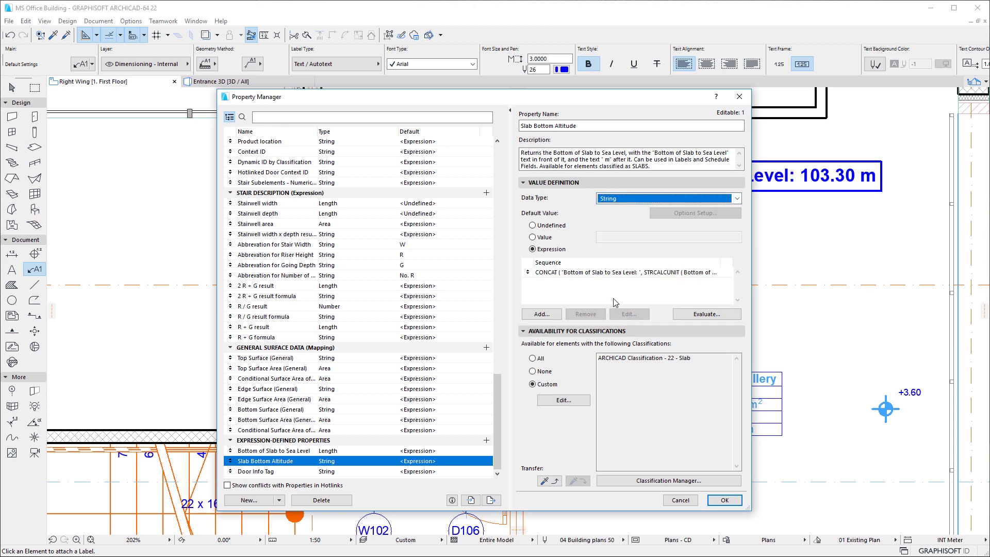
{"action": "double_click", "coordinate": [613, 275]}
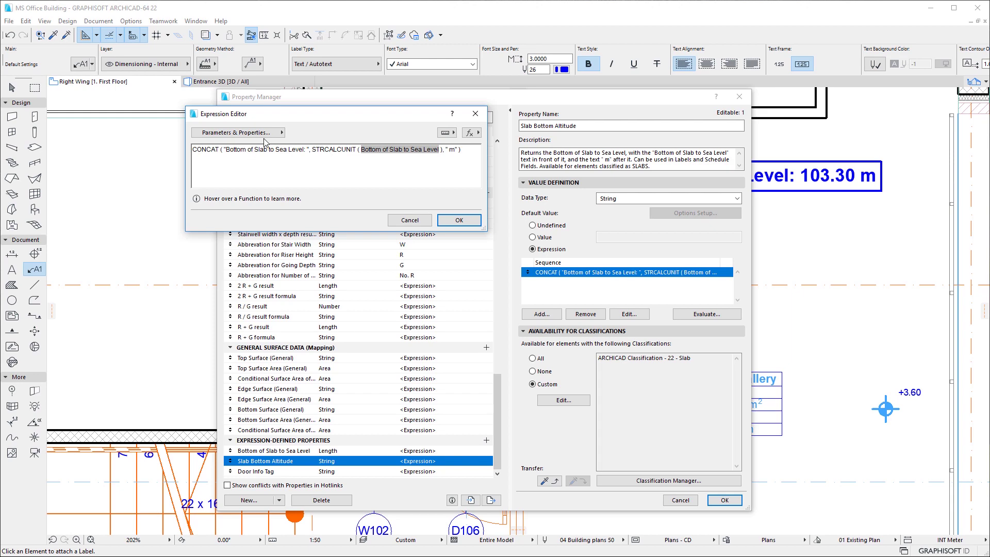
Step: Expand the Properties, Expression-Defined and General Surface Data groups, then cancel without changes
{"action": "left_click", "coordinate": [279, 134]}
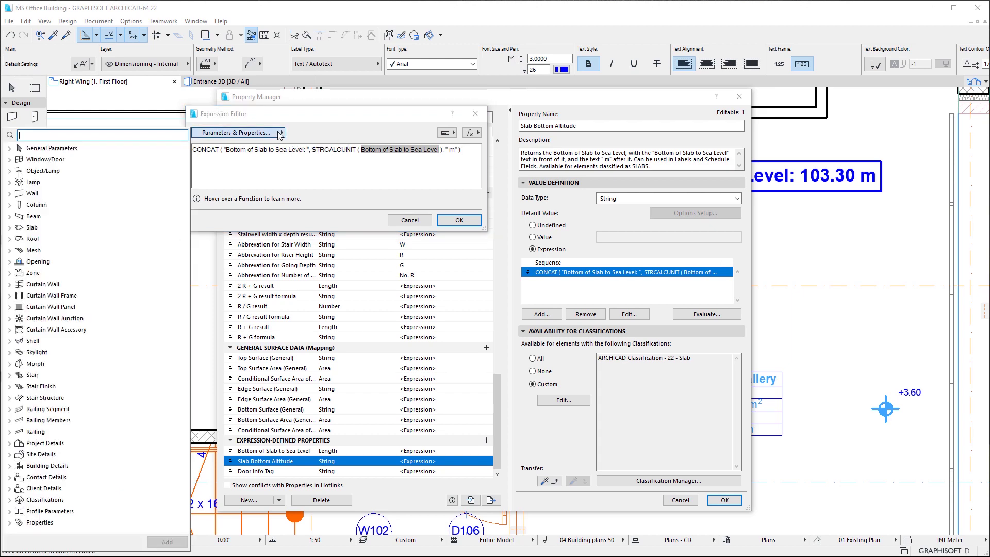
{"action": "left_click", "coordinate": [9, 523]}
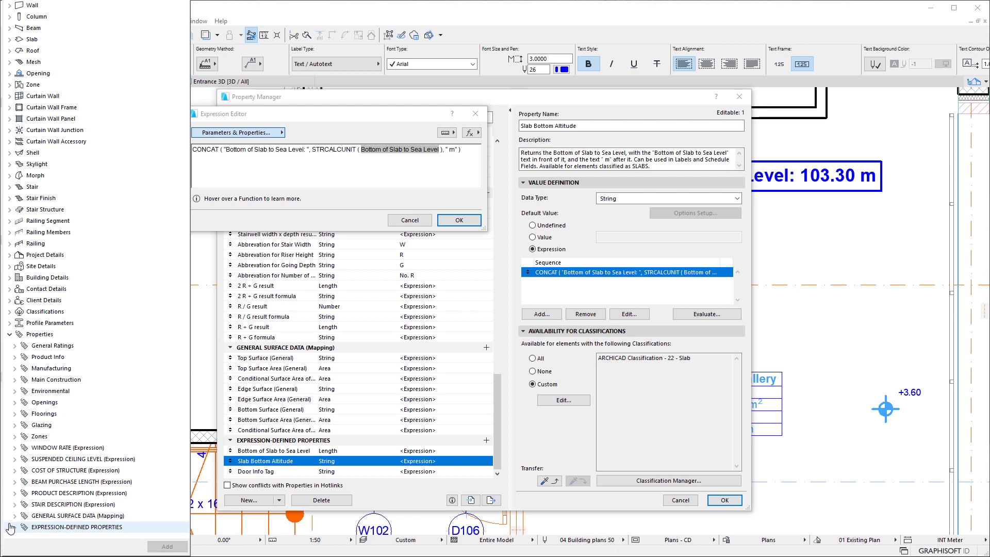
{"action": "left_click", "coordinate": [14, 527]}
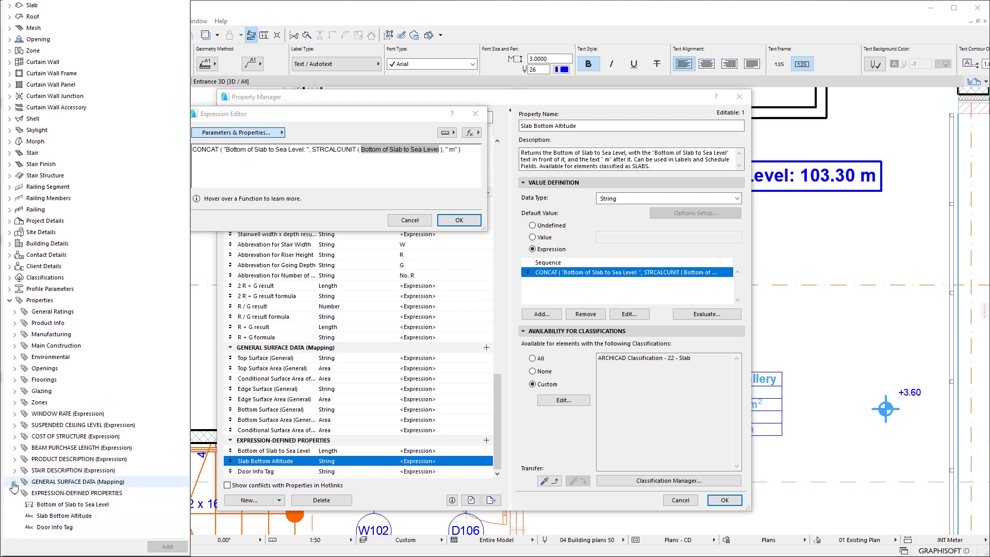
{"action": "left_click", "coordinate": [15, 481]}
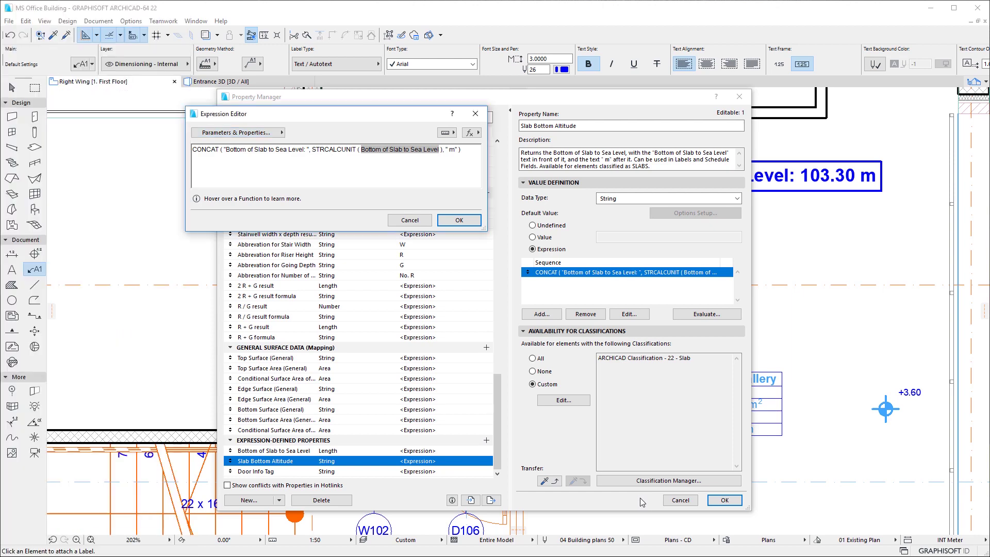
{"action": "left_click", "coordinate": [458, 219]}
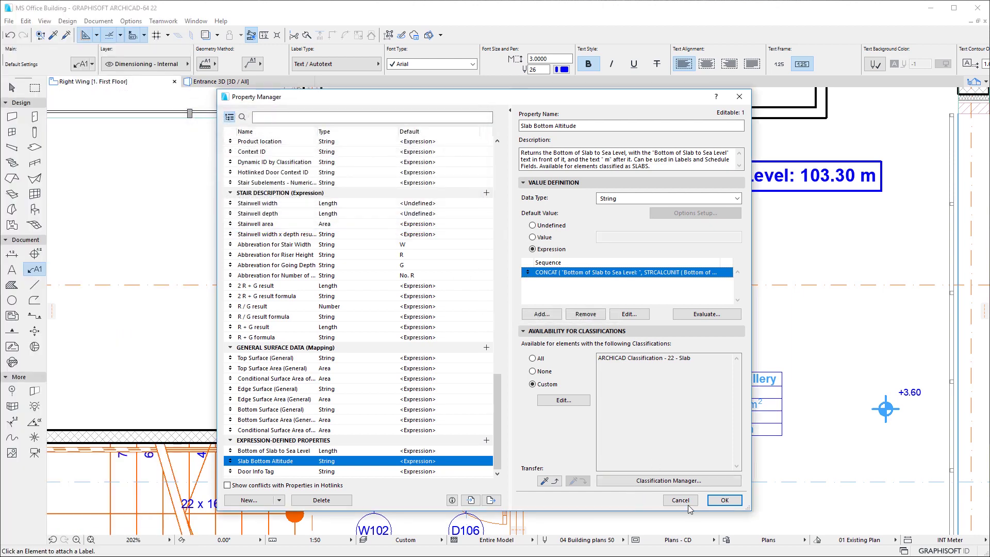